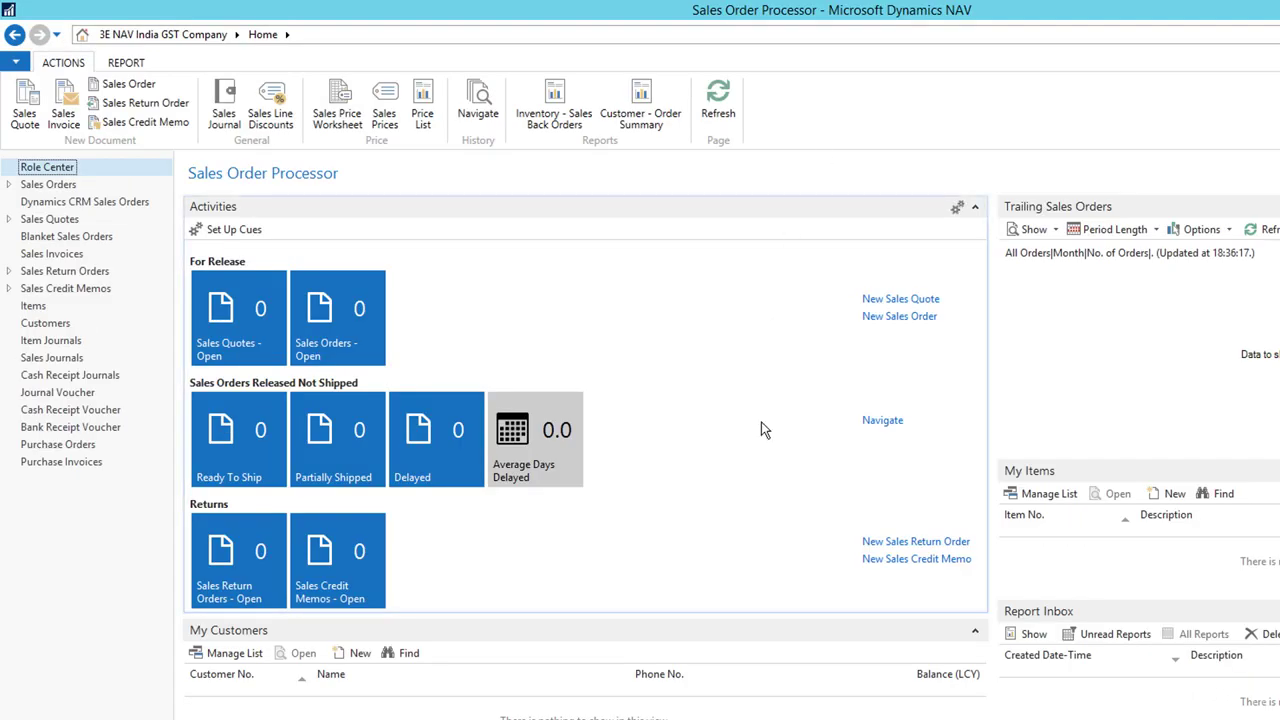
# Check the Microsoft Dynamics NAV version information under Help > About, then close it
pyautogui.click(15, 62)
pyautogui.moveTo(79, 262)
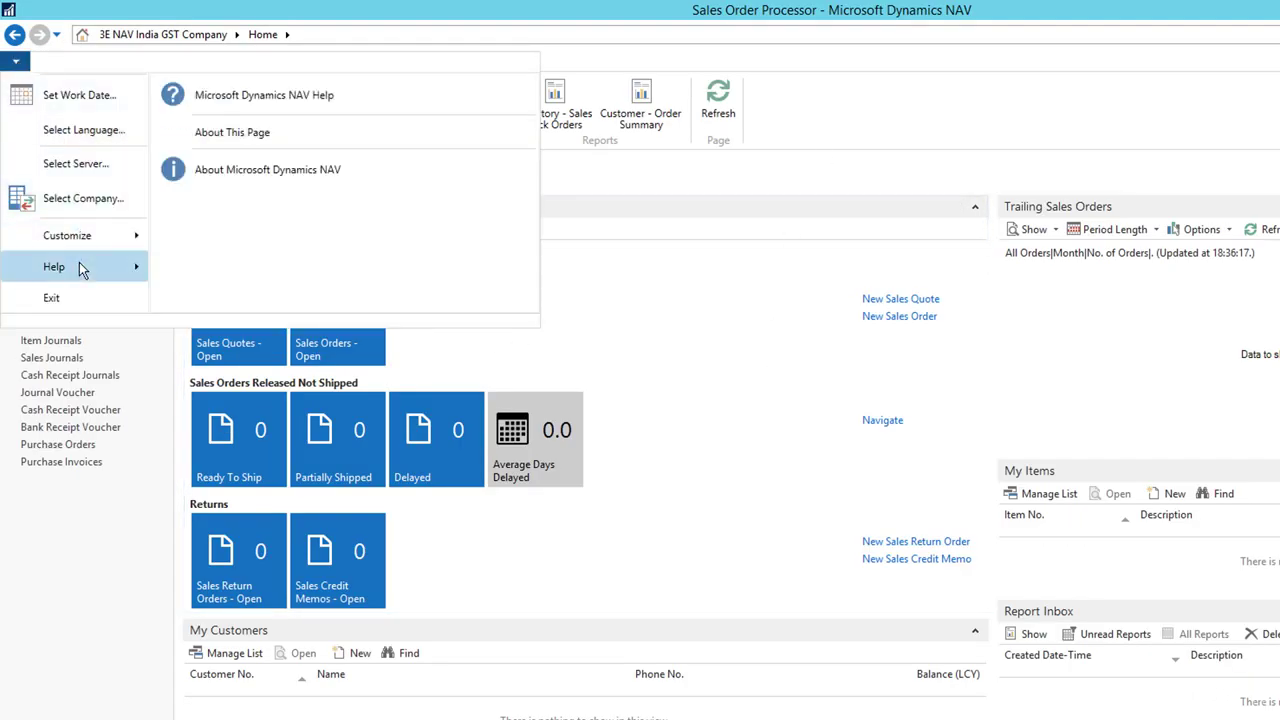
pyautogui.click(262, 178)
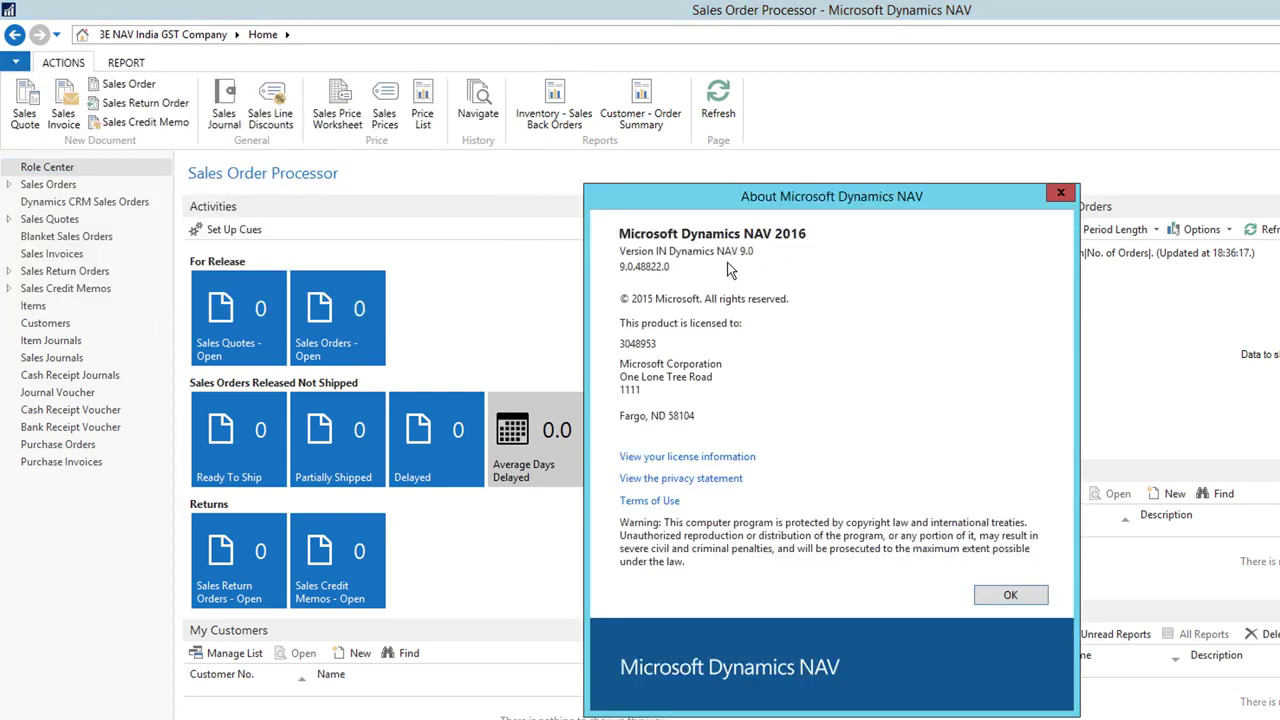
pyautogui.click(1061, 193)
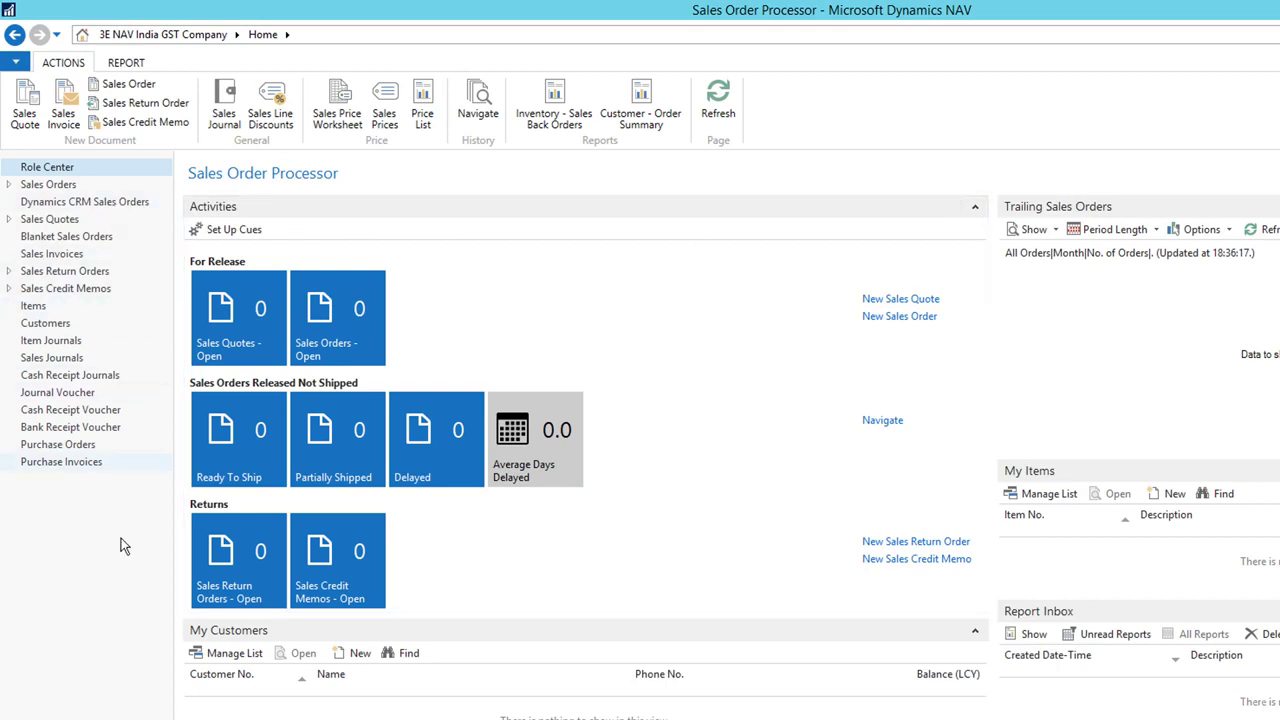
# Browse from Departments into General Ledger and view the Chart of Accounts list
pyautogui.click(70, 716)
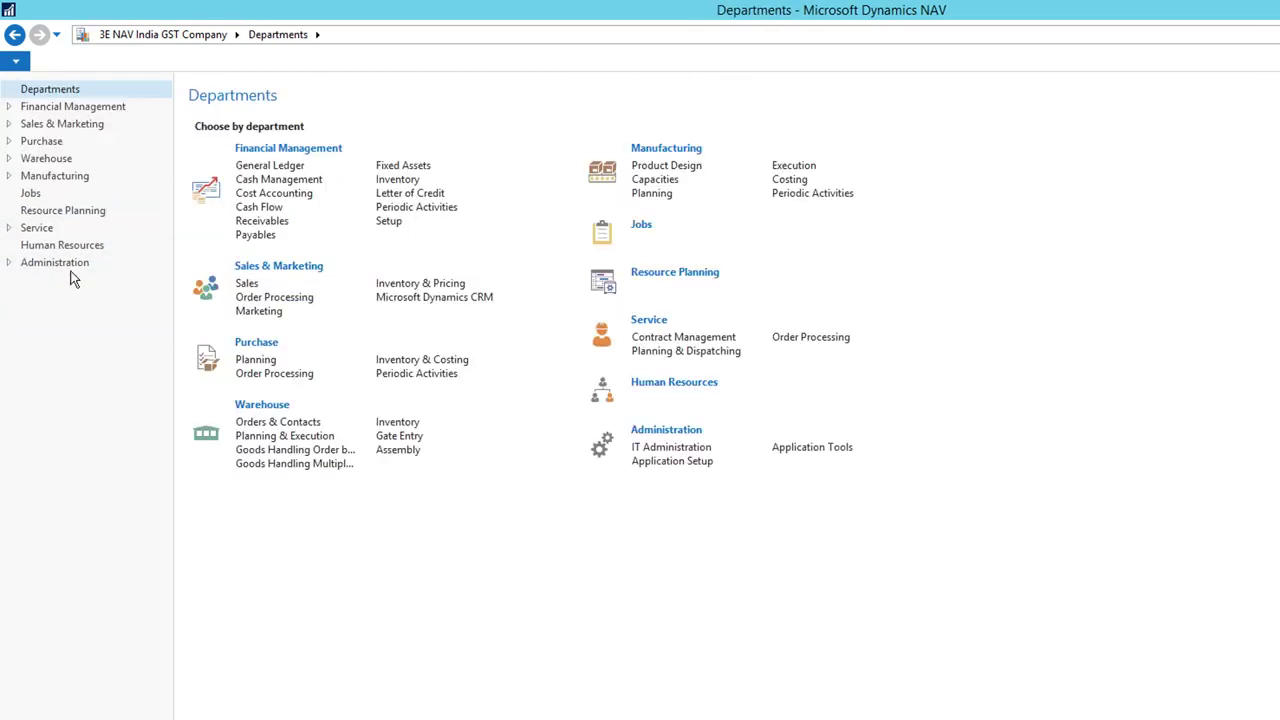
pyautogui.click(274, 165)
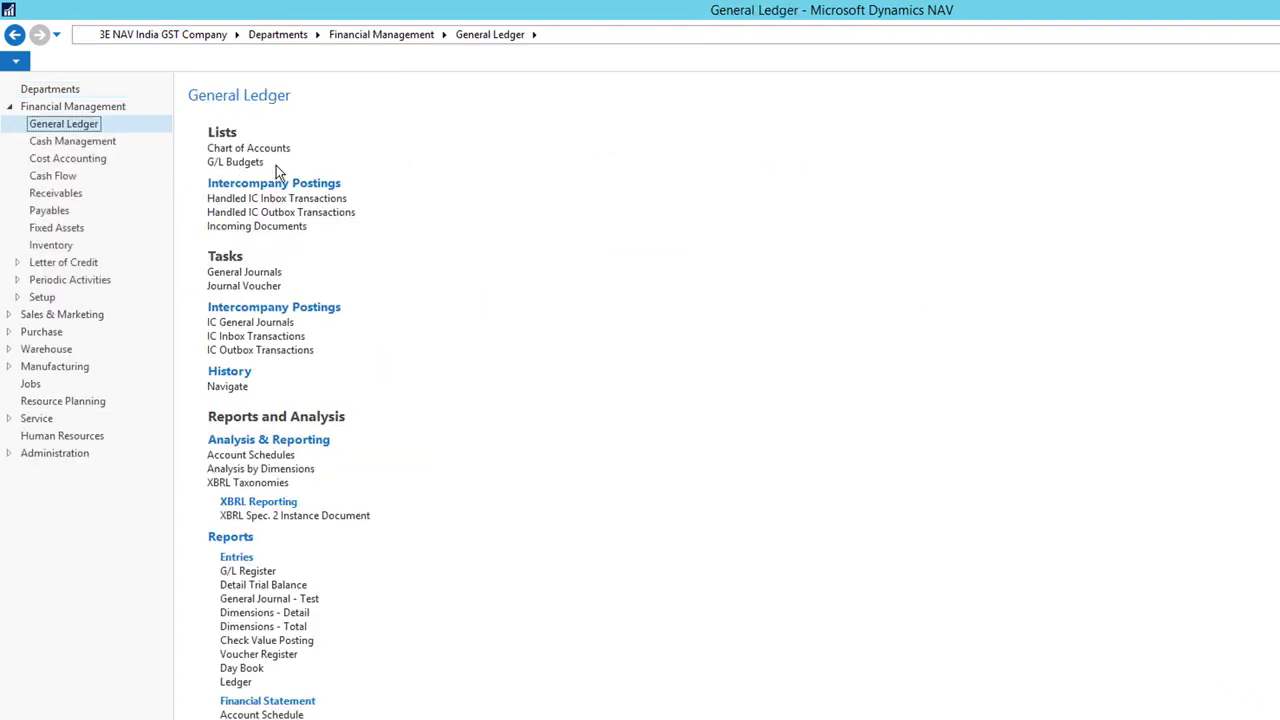
pyautogui.click(250, 152)
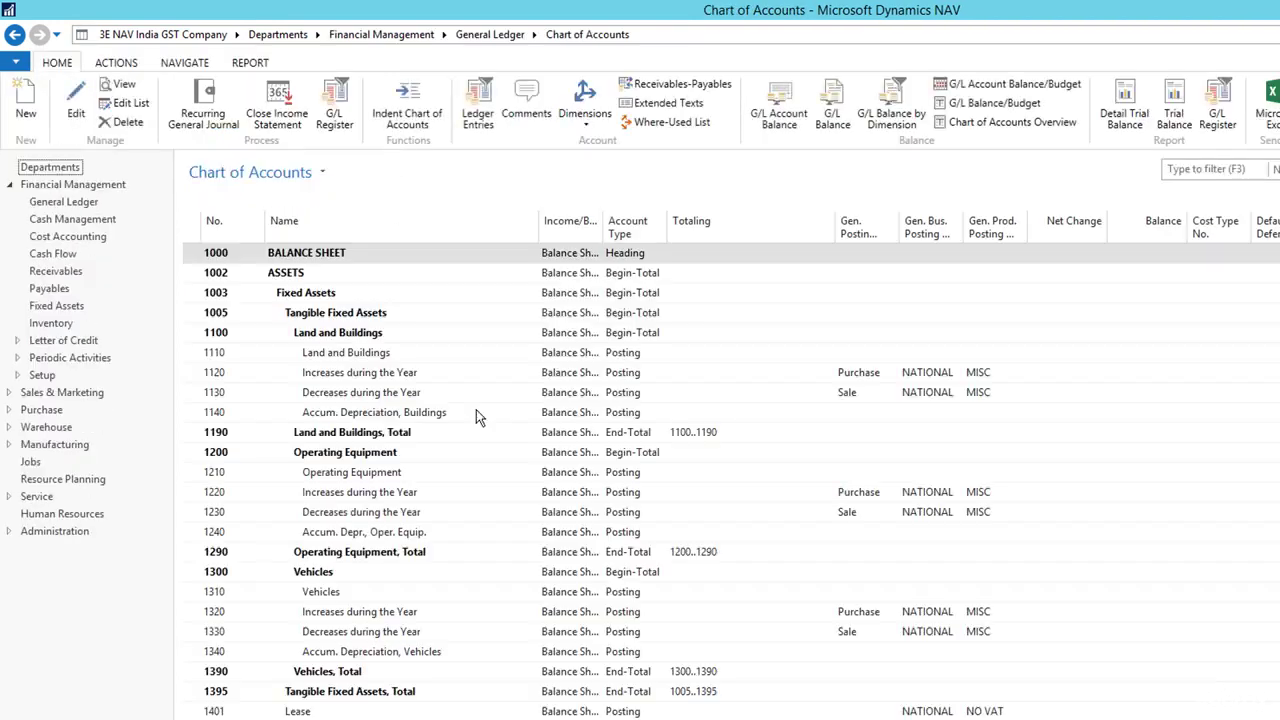
pyautogui.scroll(-5, 540, 500)
pyautogui.scroll(5, 523, 551)
# Open the GST Accounting Period list via Departments > Financial Management > Setup > GST
pyautogui.click(48, 170)
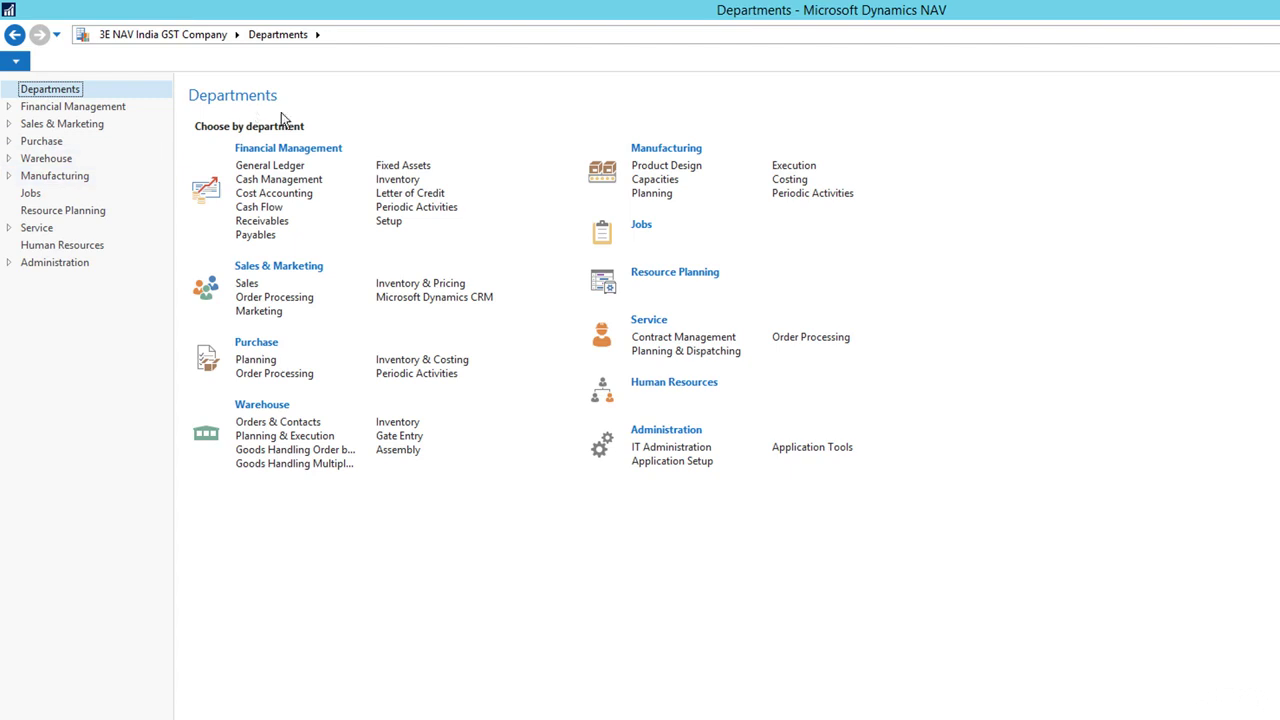
pyautogui.click(389, 222)
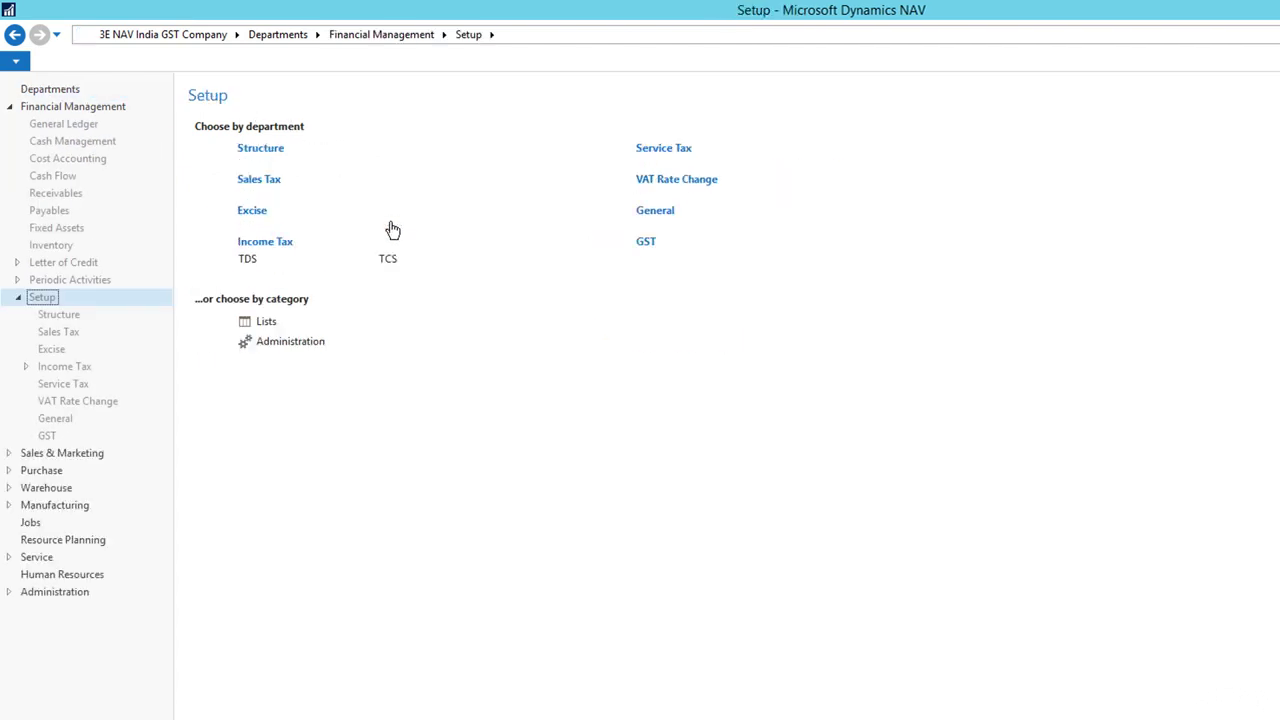
pyautogui.click(647, 245)
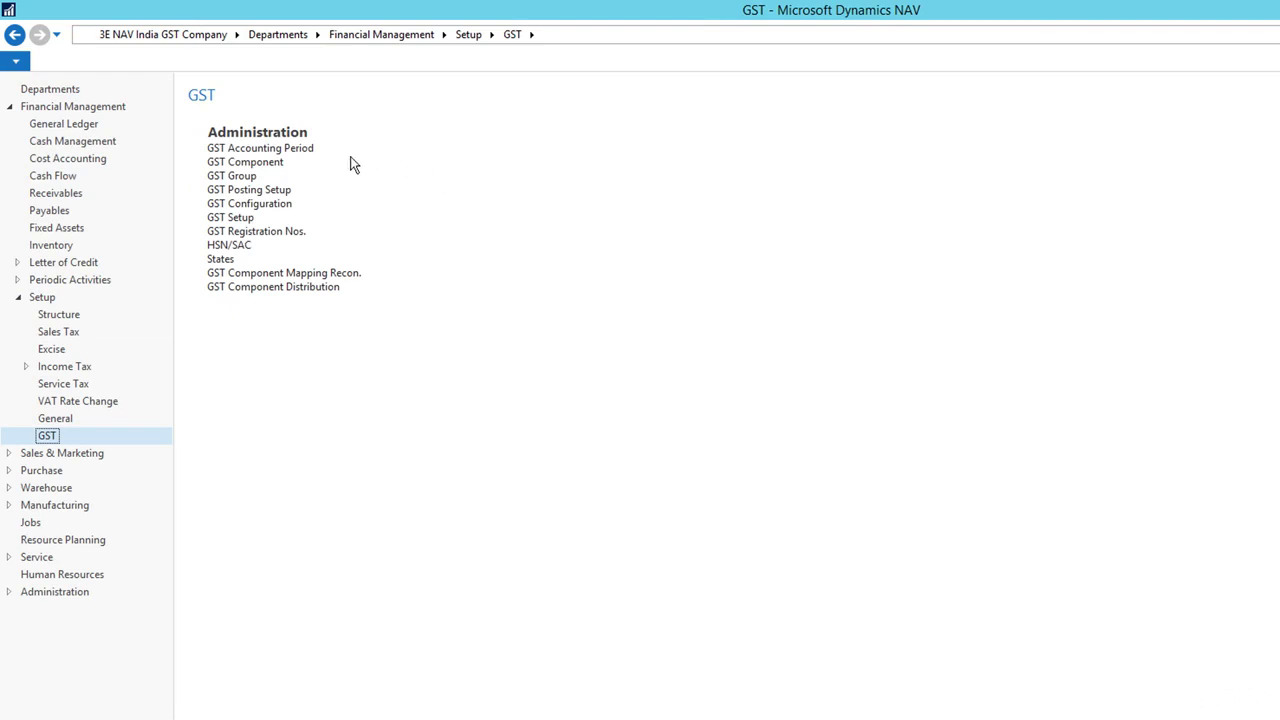
pyautogui.click(278, 150)
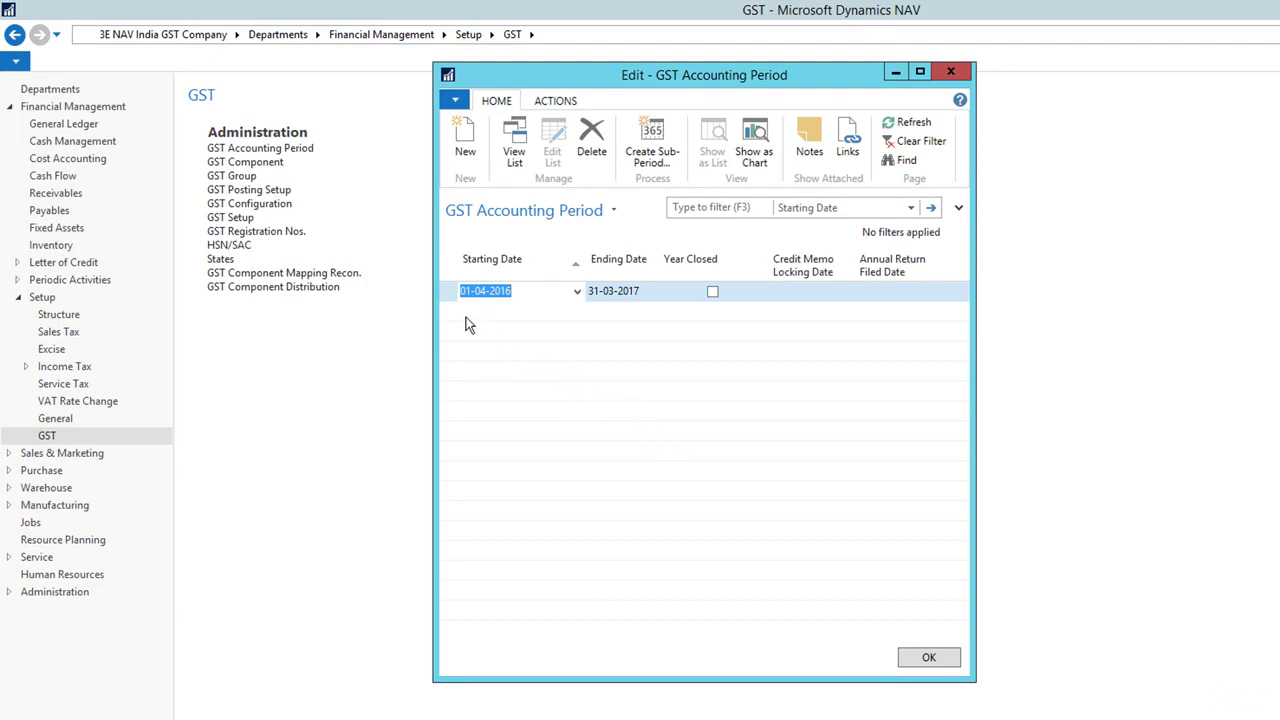
# Review the sub-periods of the 01-04-2016 period, then add a new blank period row
pyautogui.click(460, 298)
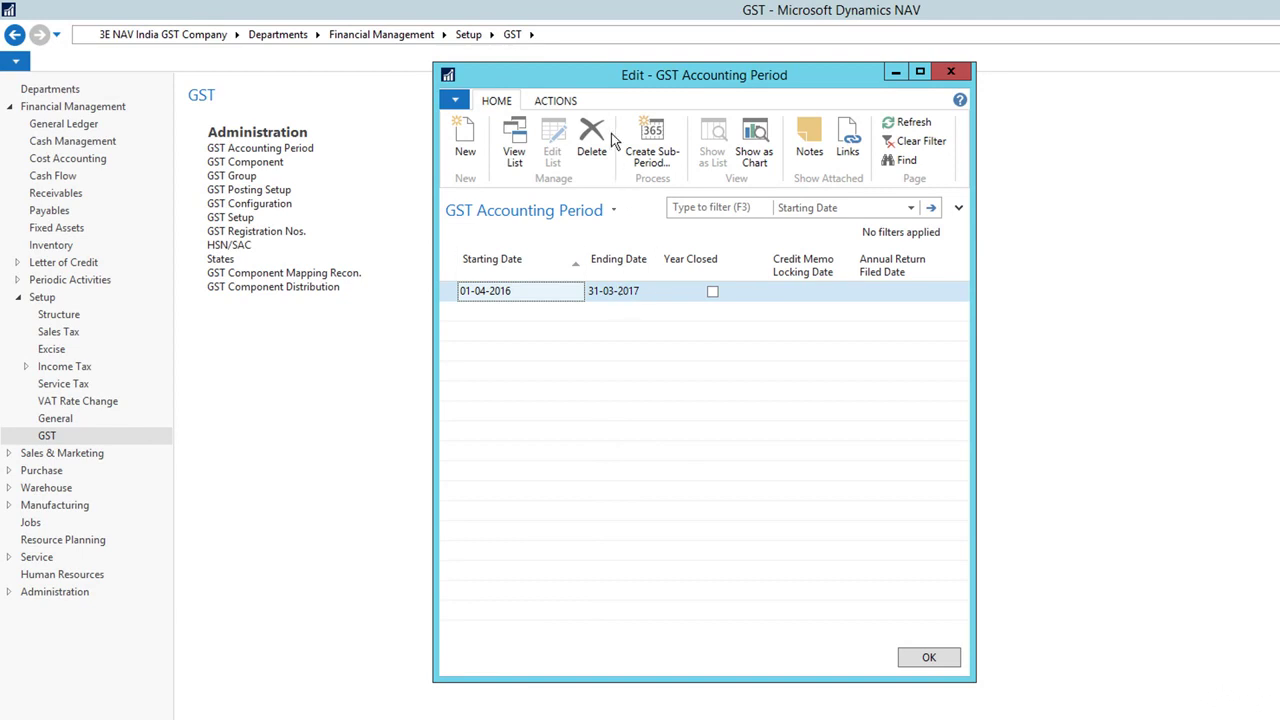
pyautogui.click(560, 102)
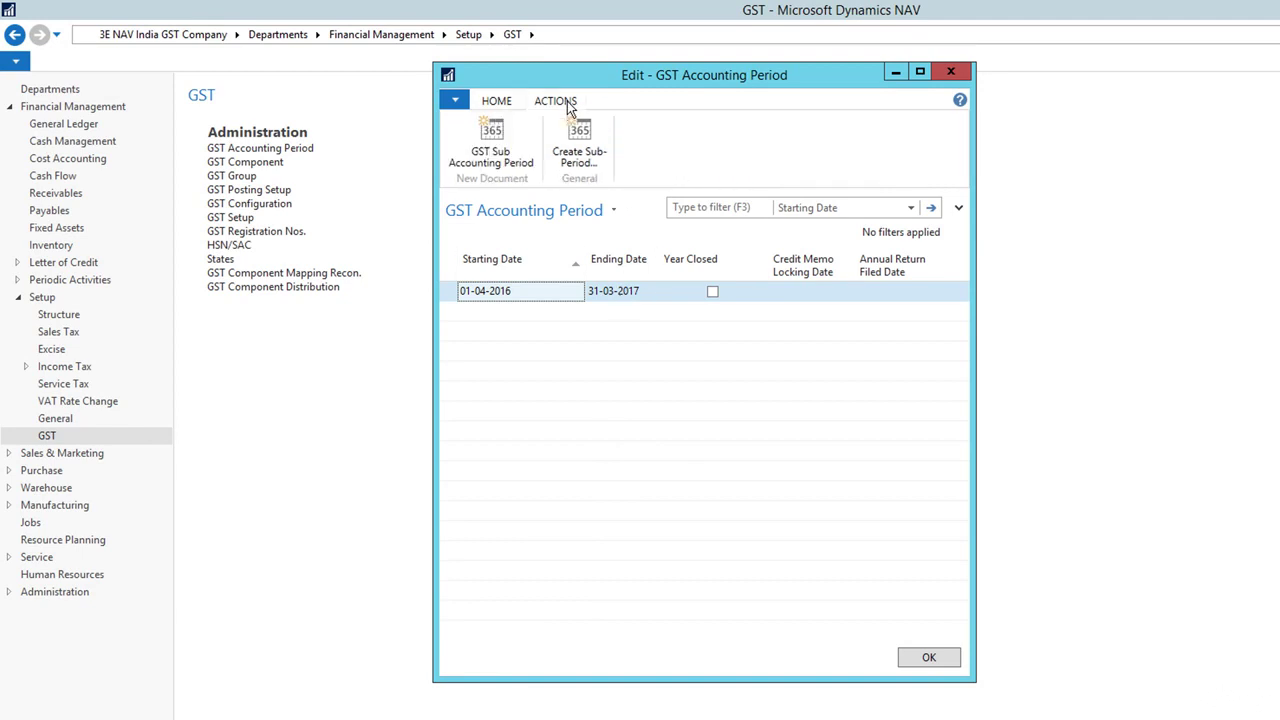
pyautogui.click(510, 138)
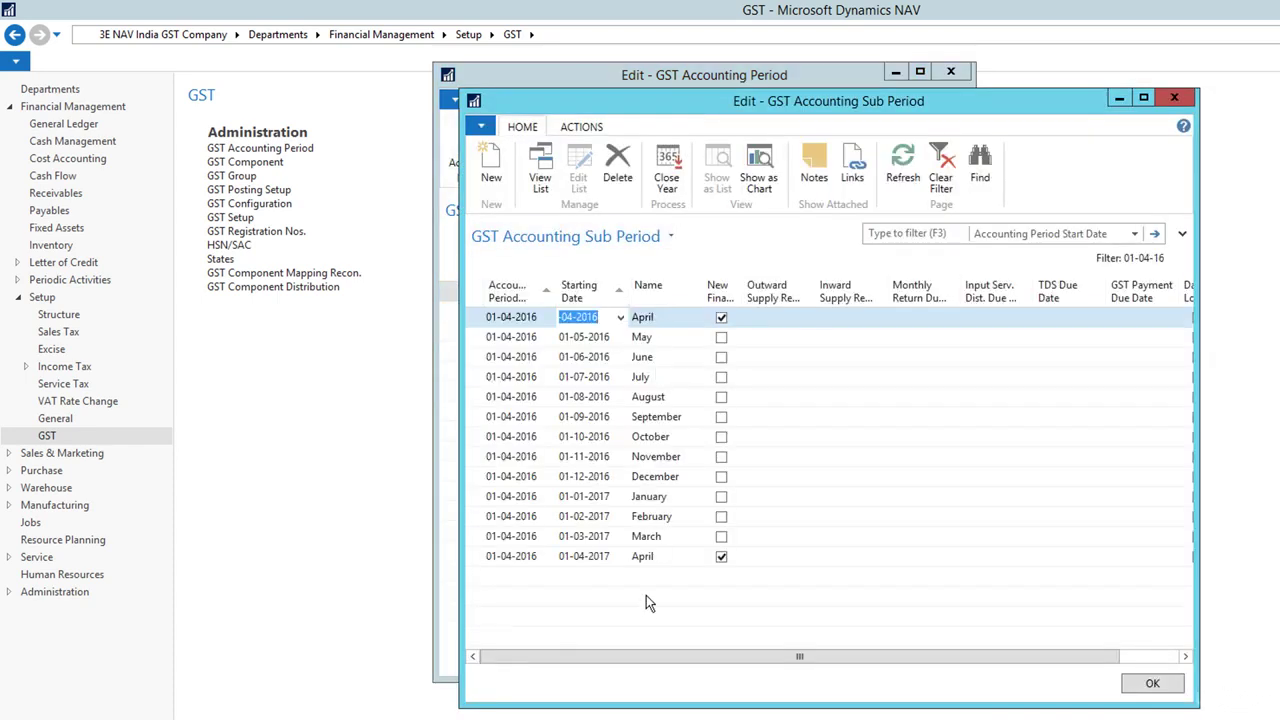
pyautogui.click(1174, 97)
pyautogui.click(508, 101)
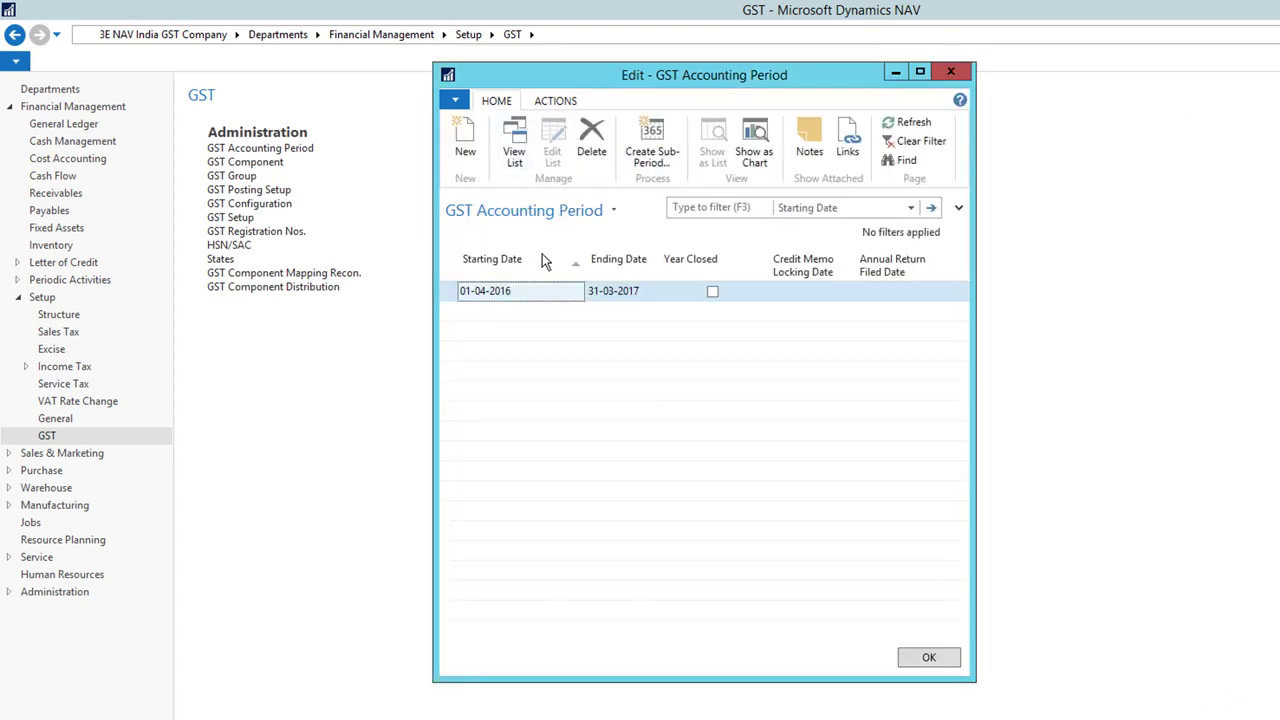
pyautogui.click(475, 157)
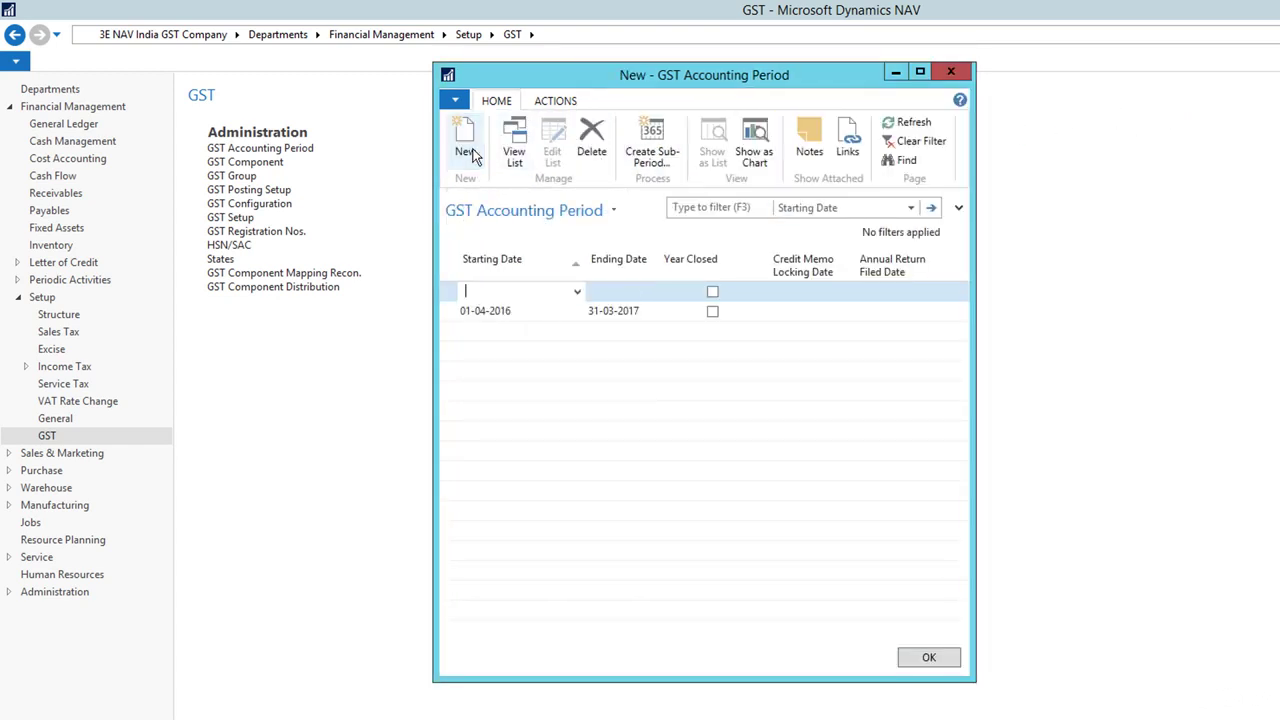
# Set the new row's Starting Date to 01-04-2017 and Ending Date to 31-03-2018
pyautogui.click(577, 292)
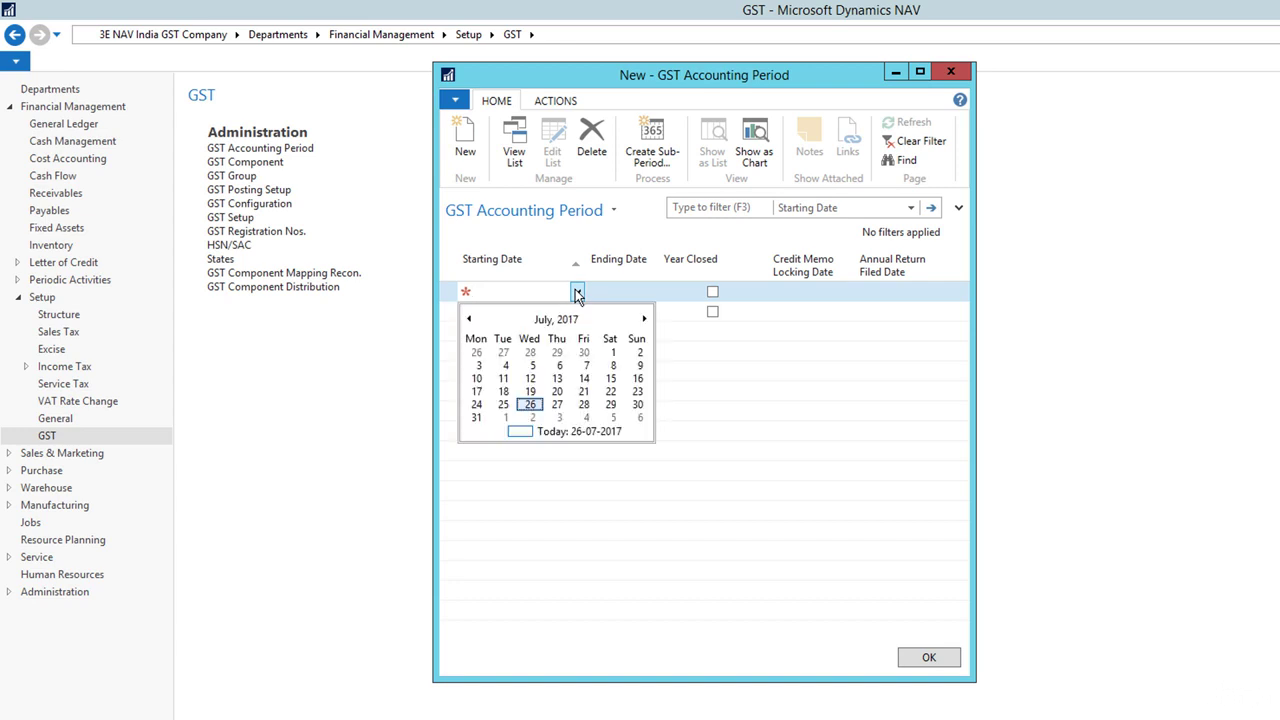
pyautogui.click(563, 320)
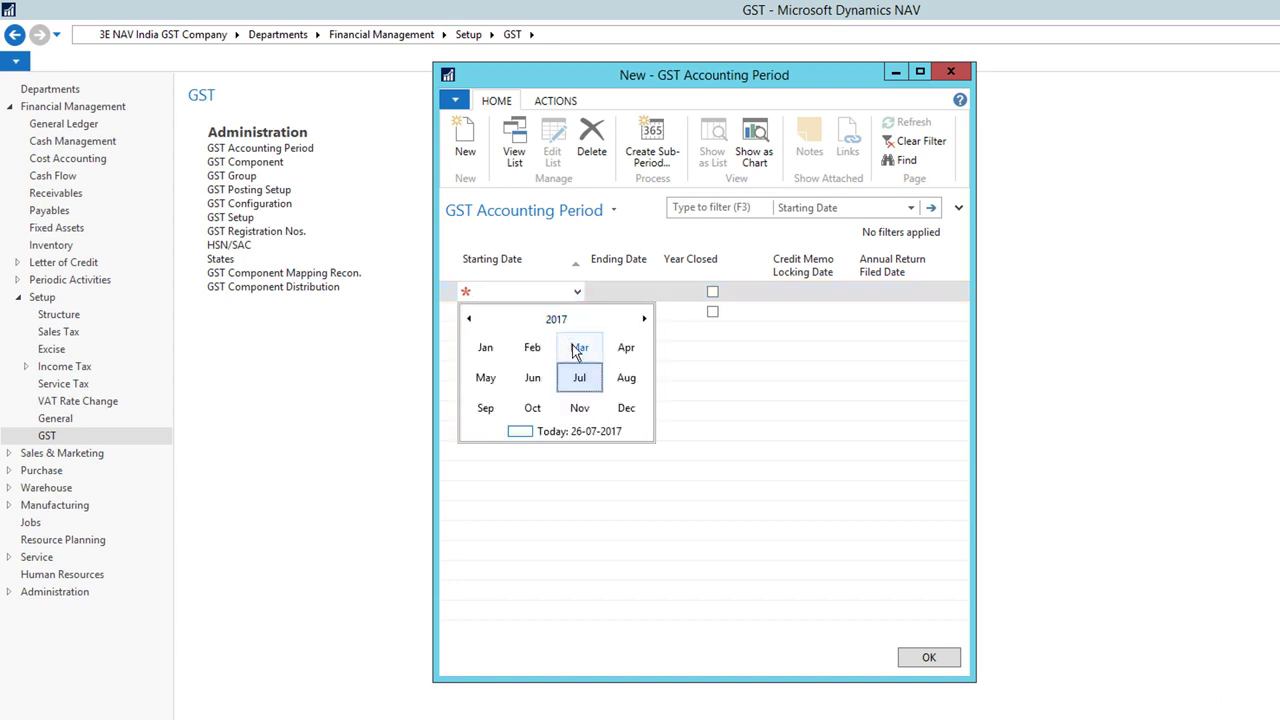
pyautogui.click(626, 347)
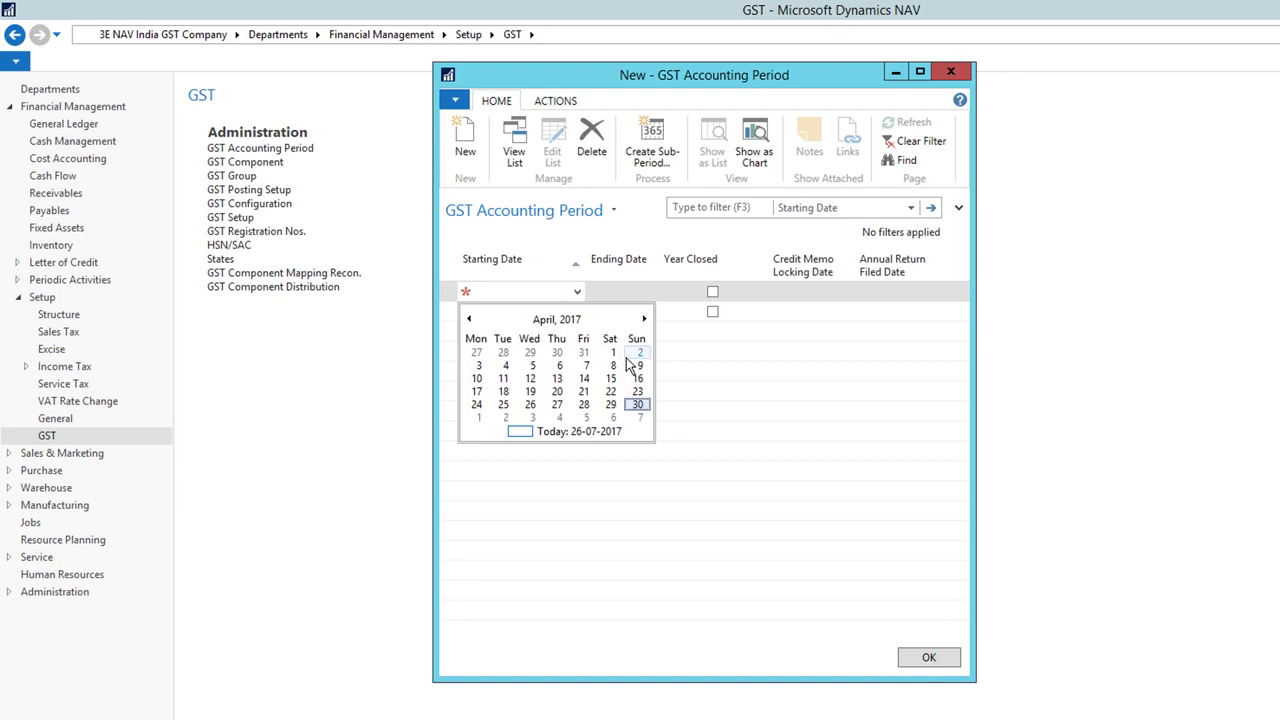
pyautogui.click(600, 341)
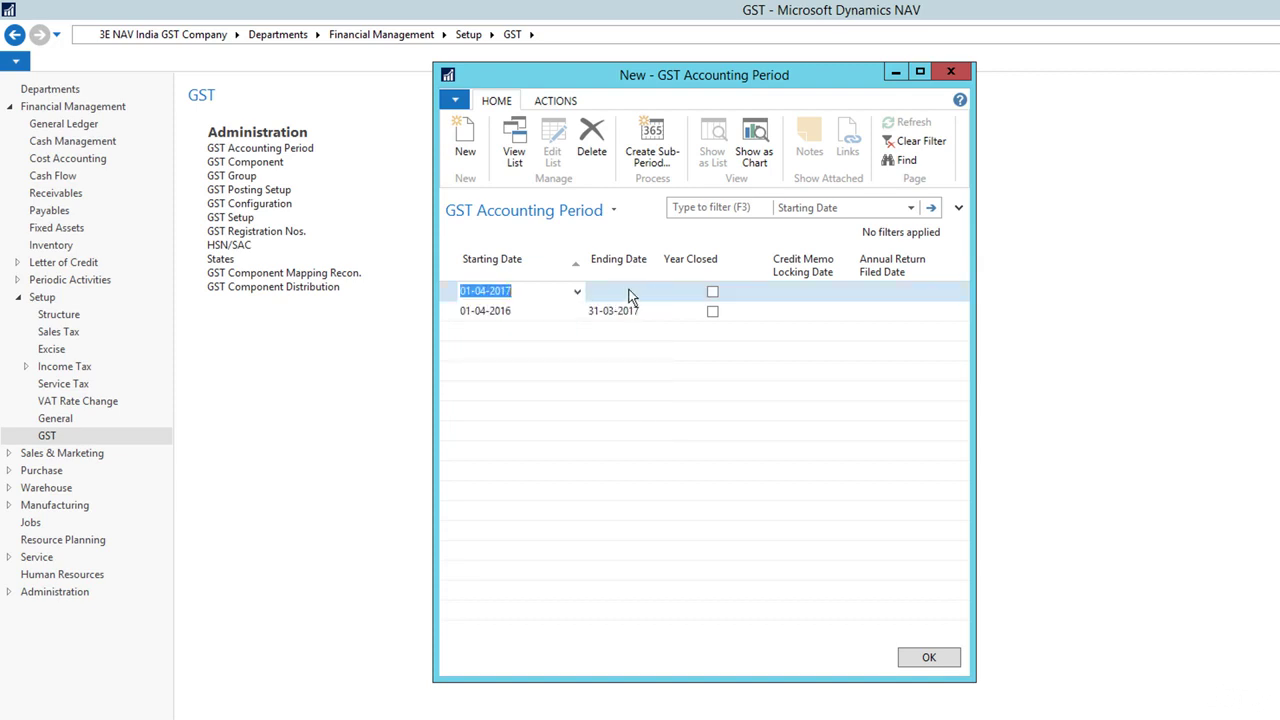
pyautogui.click(649, 291)
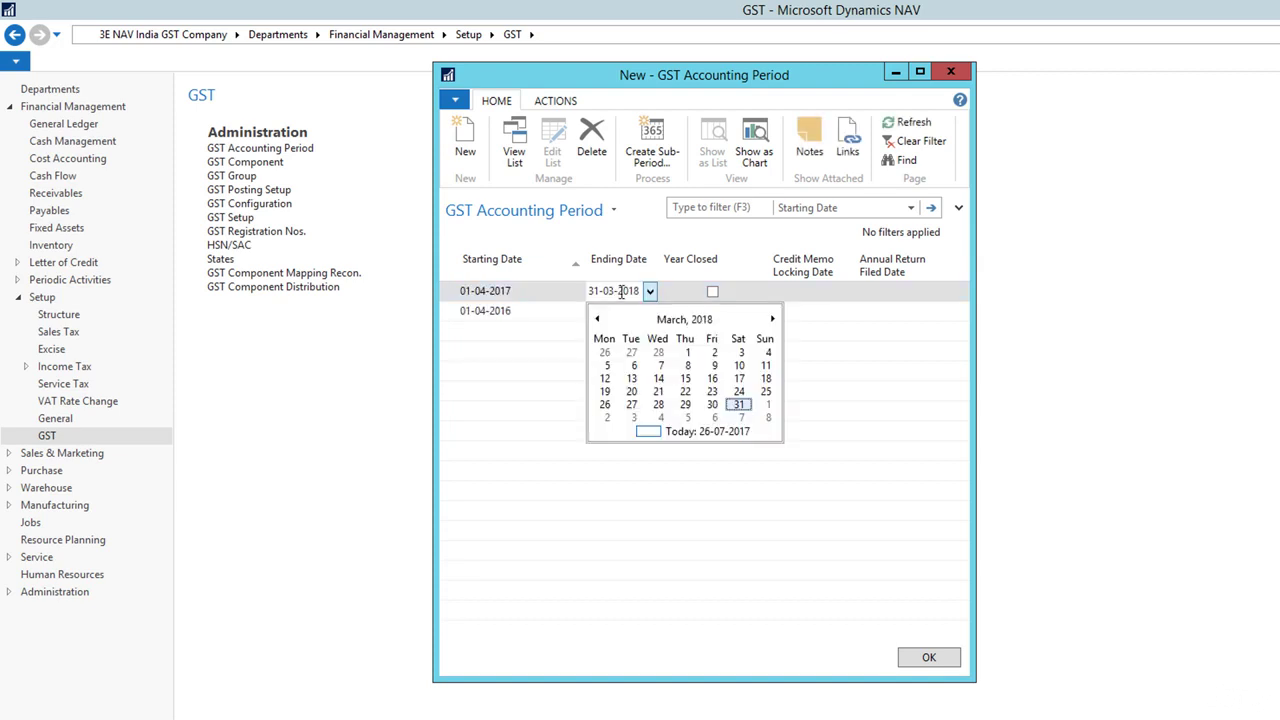
pyautogui.click(648, 292)
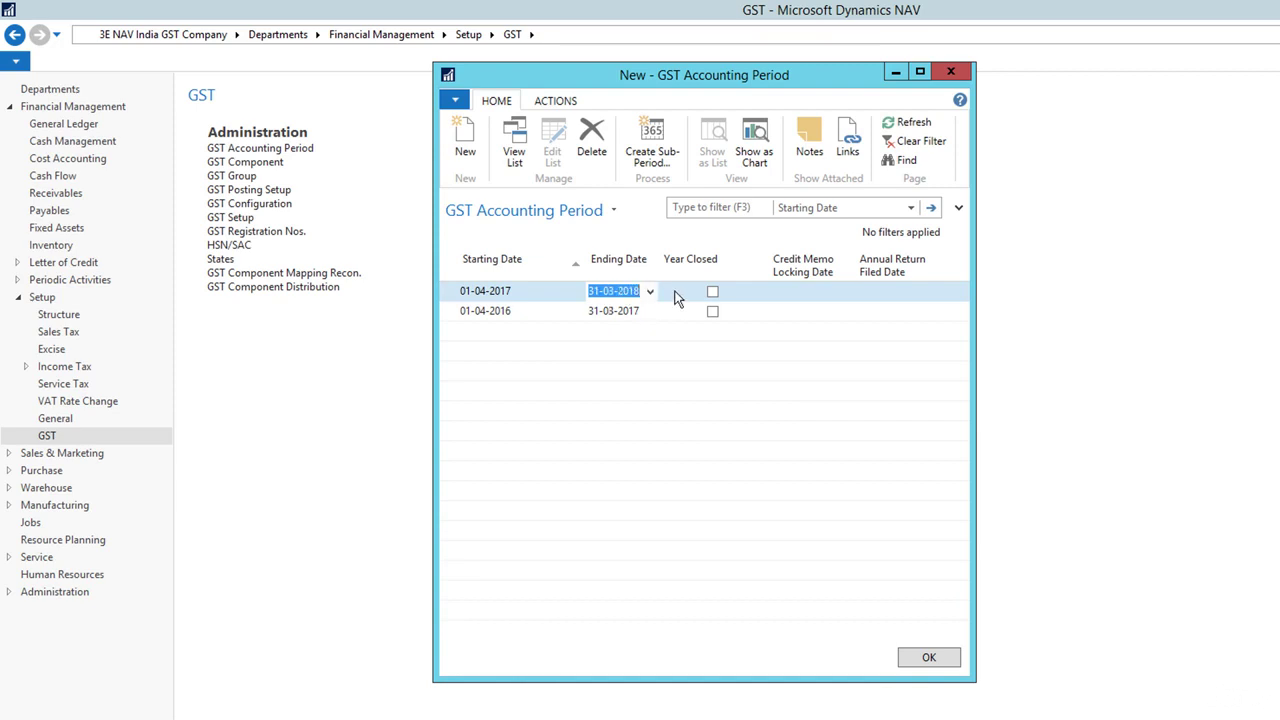
pyautogui.click(765, 295)
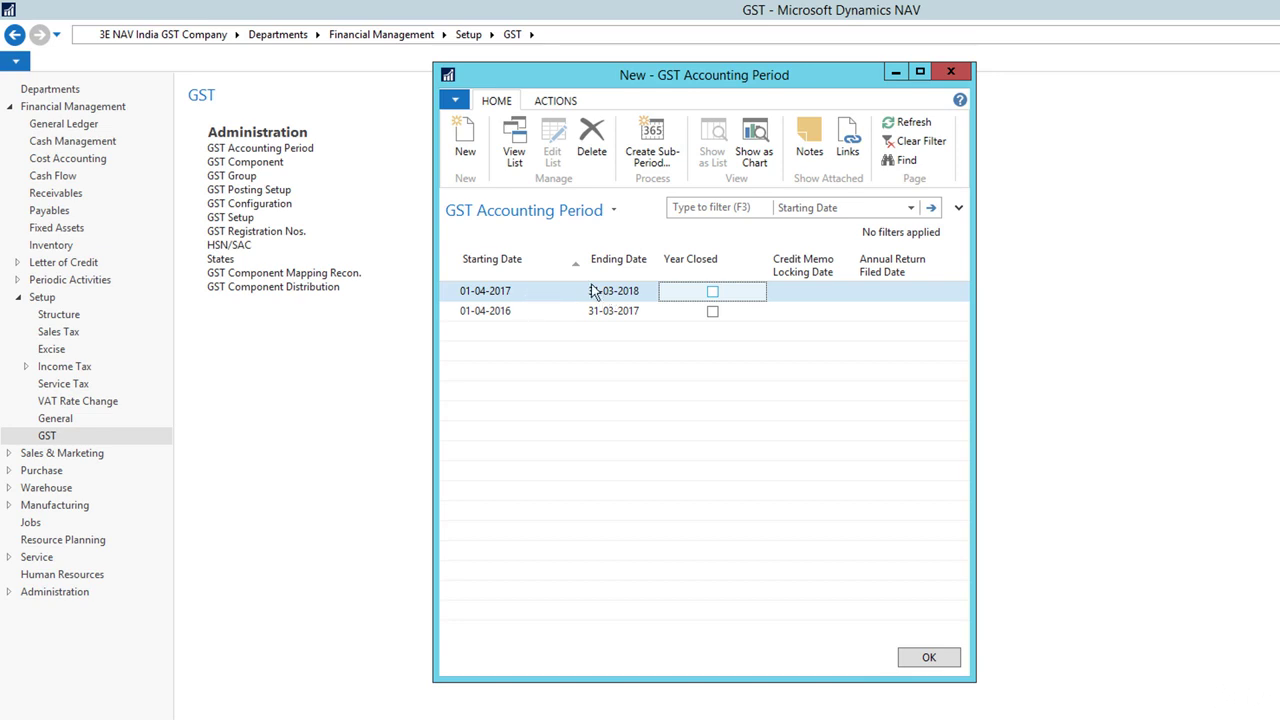
# Confirm the new 2017 period has no sub-periods yet
pyautogui.click(555, 103)
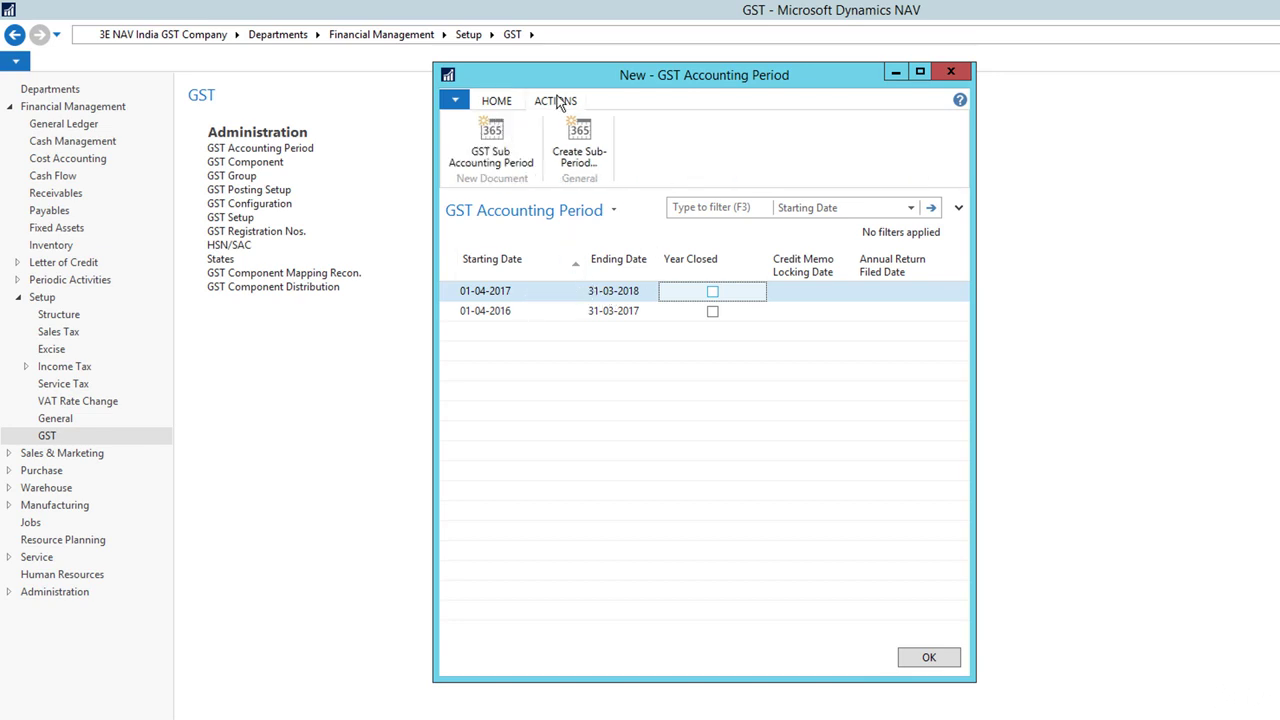
pyautogui.click(493, 155)
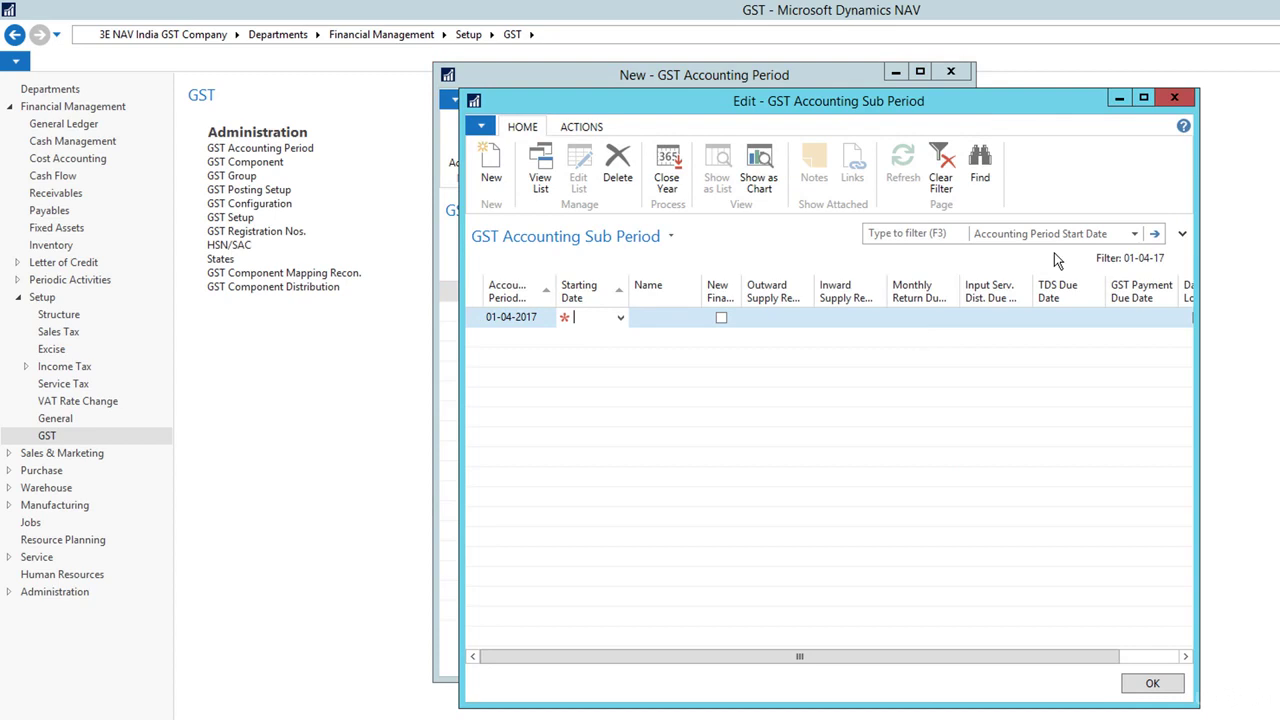
pyautogui.click(1173, 97)
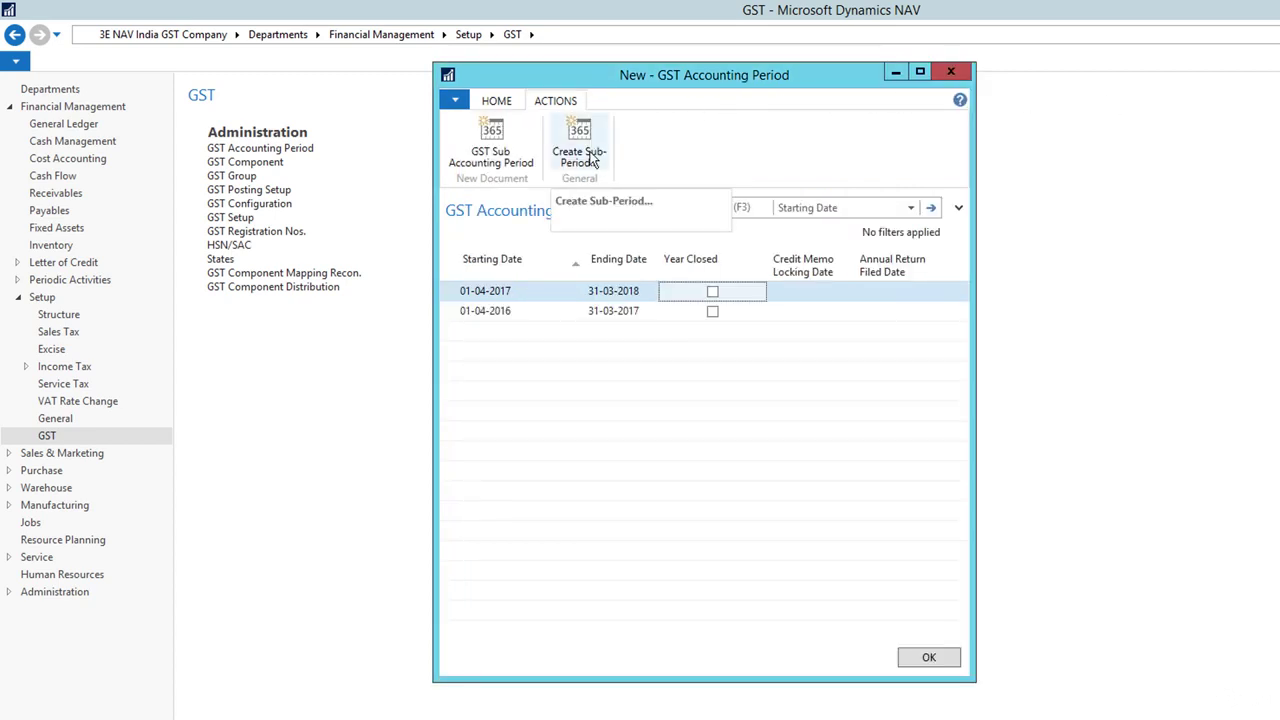
# Create 12 sub-periods of 1M each starting 01-04-2017 for the new period
pyautogui.click(591, 161)
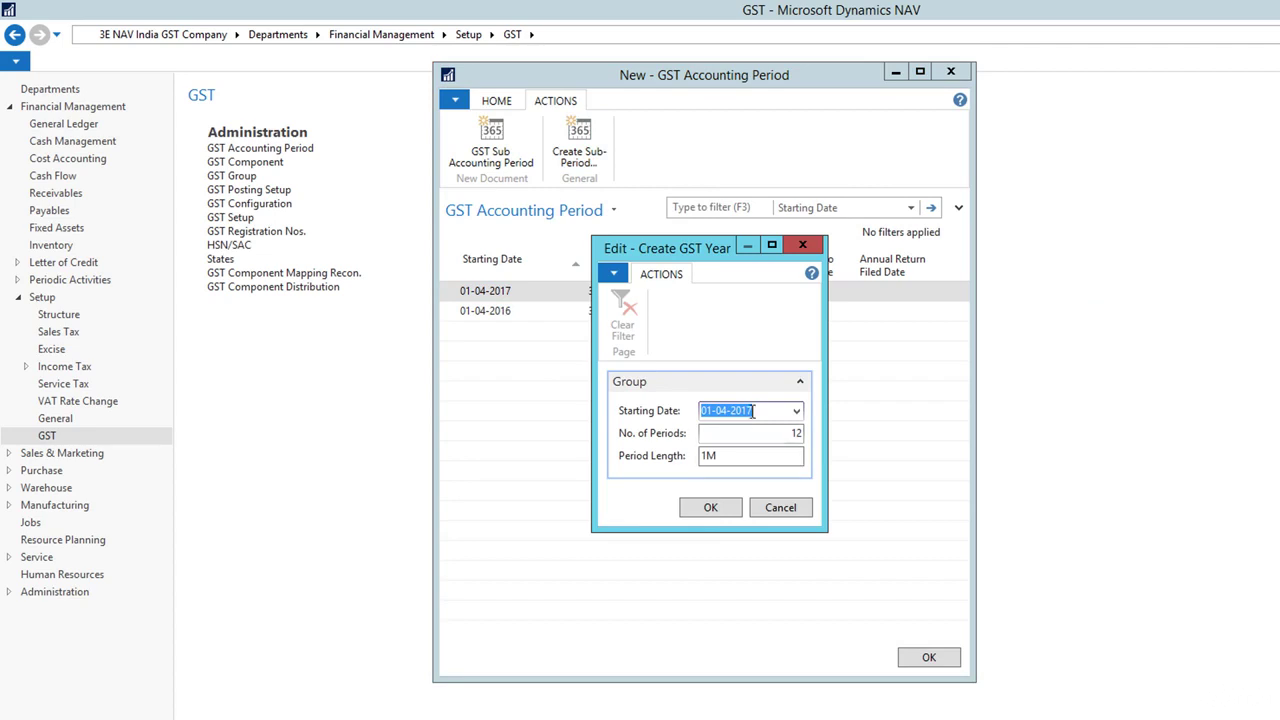
pyautogui.click(760, 411)
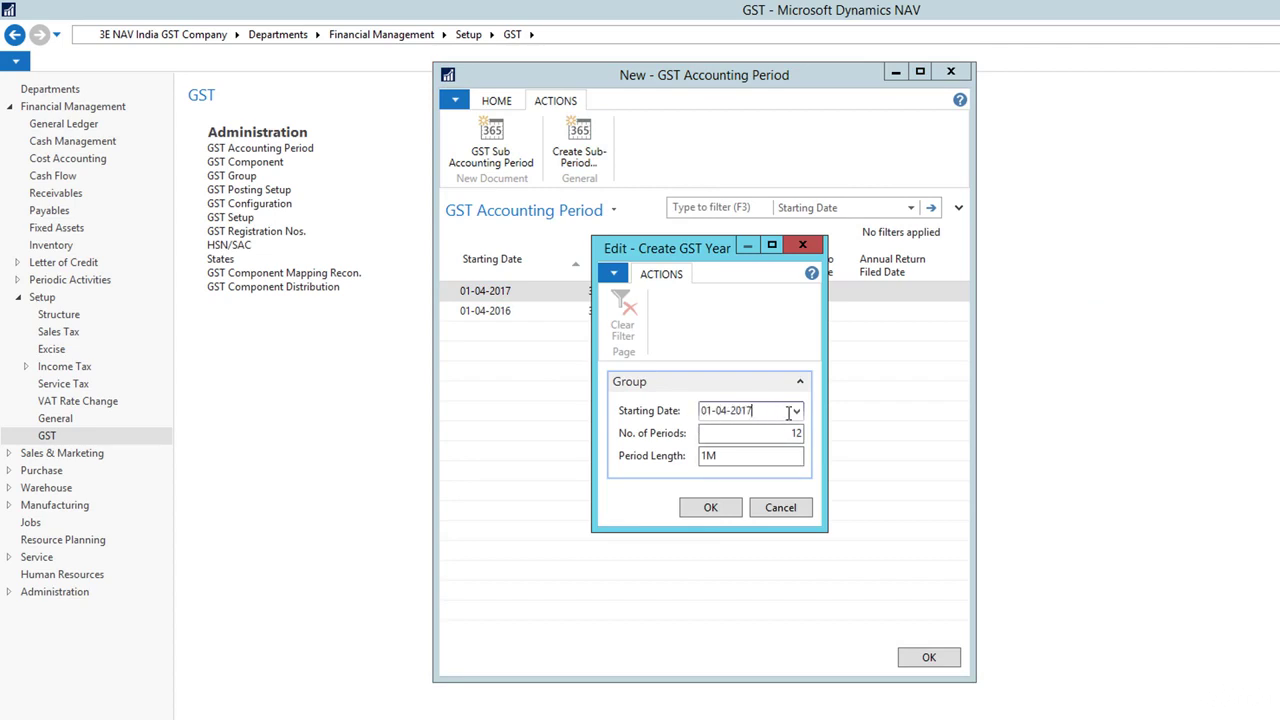
pyautogui.press('Tab')
pyautogui.press('Tab')
pyautogui.click(743, 454)
pyautogui.click(710, 506)
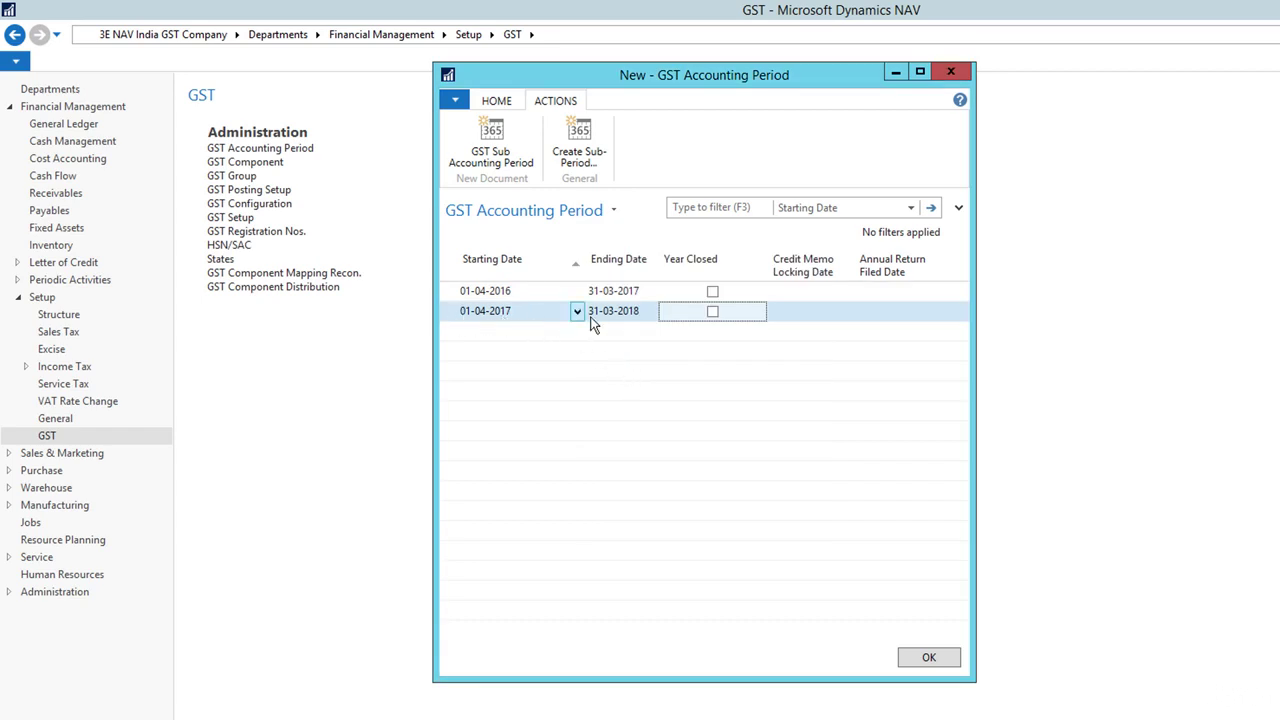
pyautogui.click(494, 158)
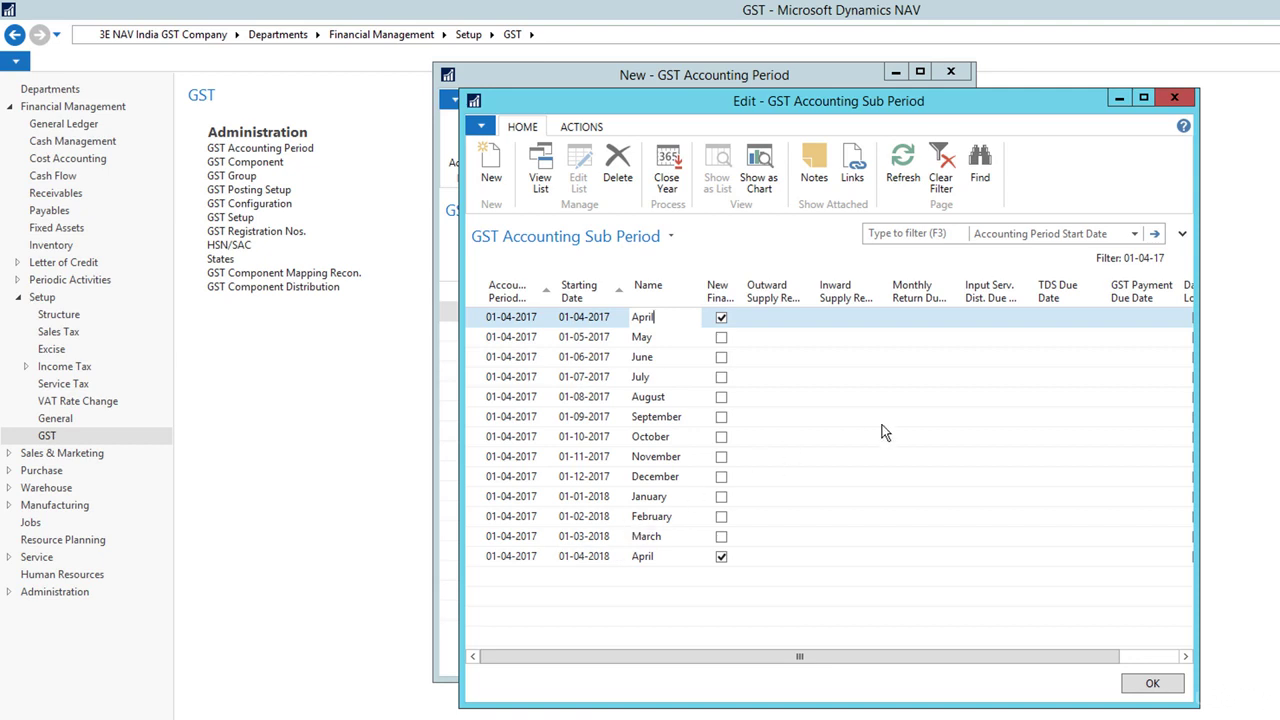
pyautogui.click(1174, 97)
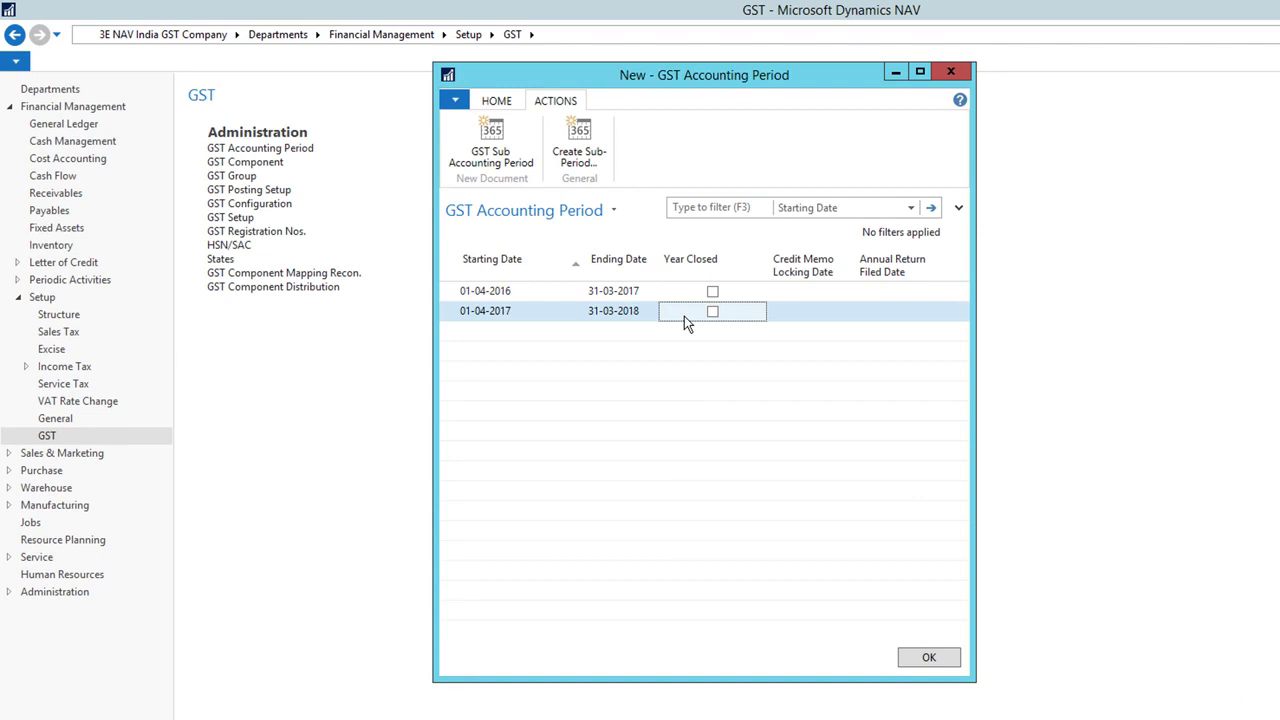
pyautogui.click(497, 101)
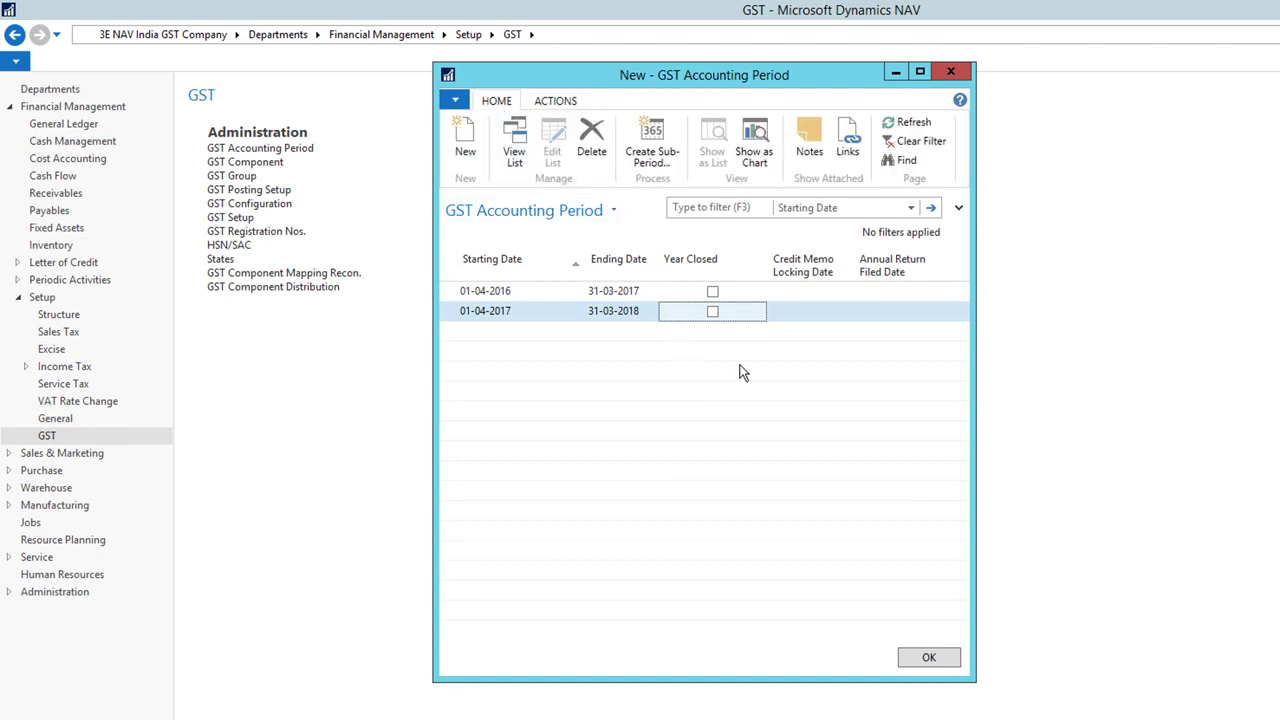